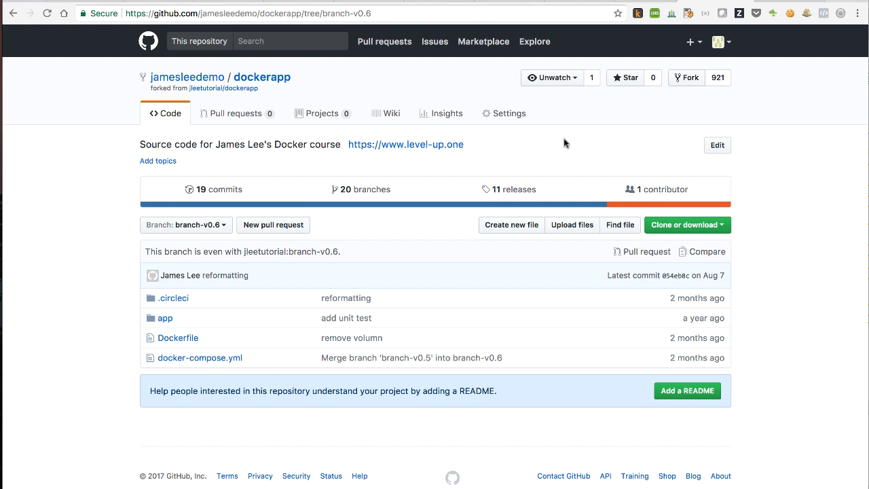
Copy the dockerapp repository's SSH clone address and clone its v0.6 version with git in the terminal
click(663, 226)
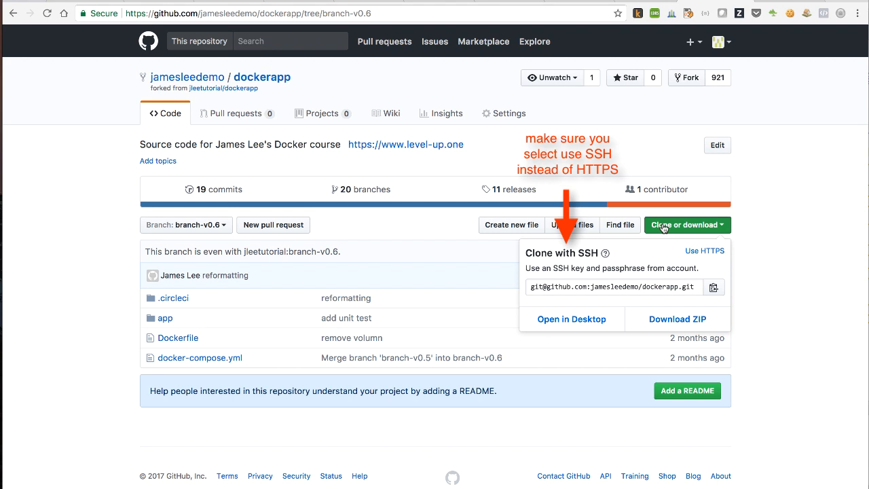
click(713, 288)
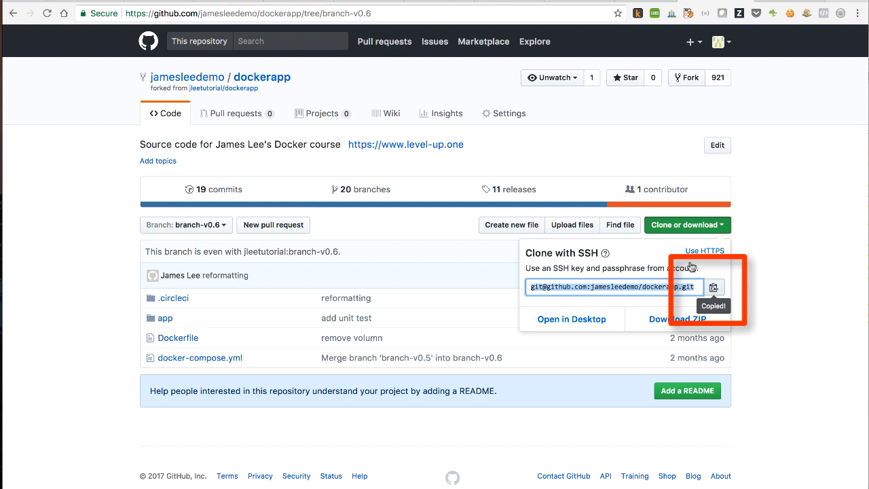
text(git clone)
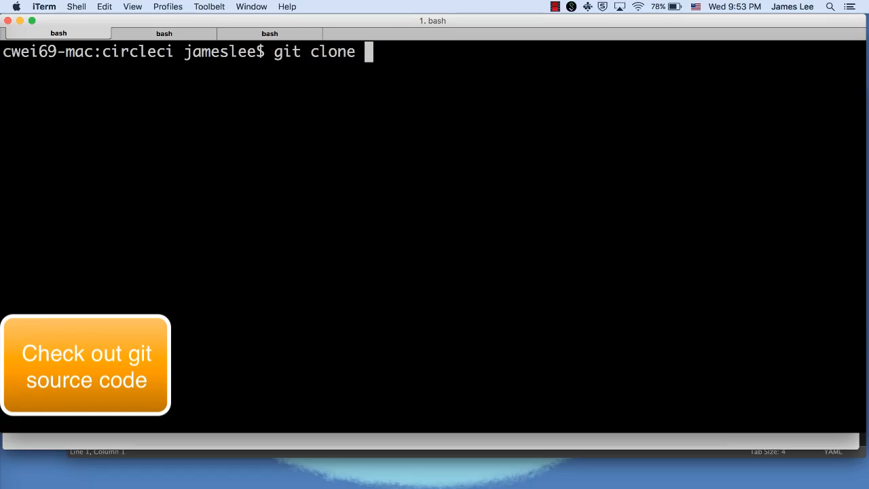
key(super+v)
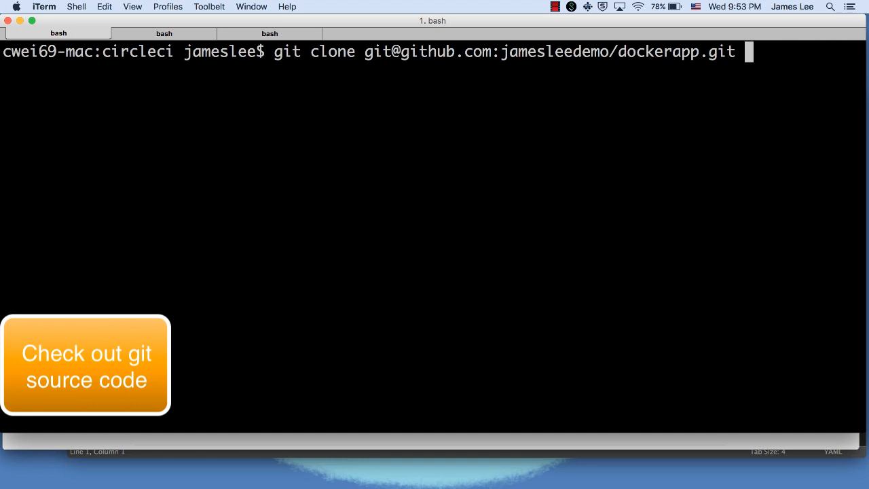
text(-b v)
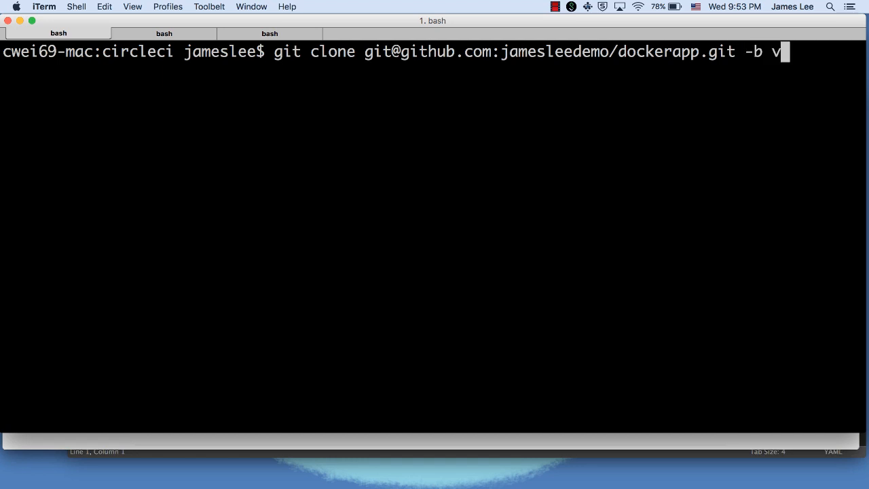
text(0.6)
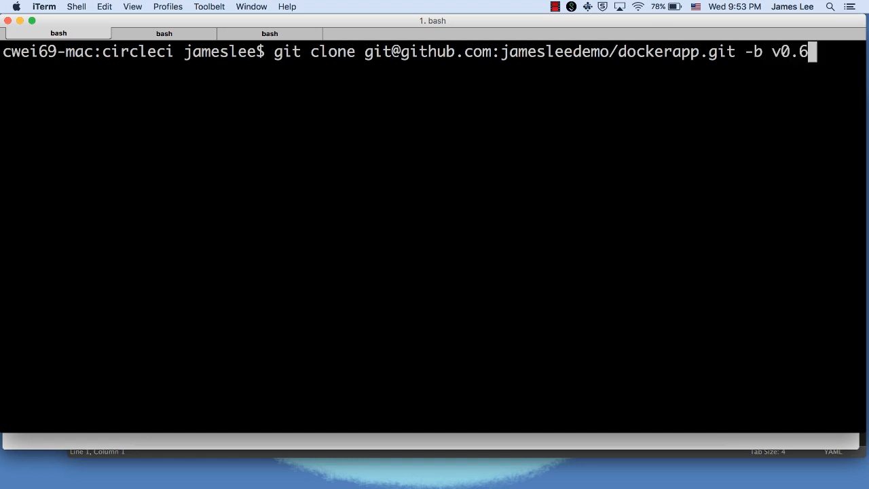
key(Return)
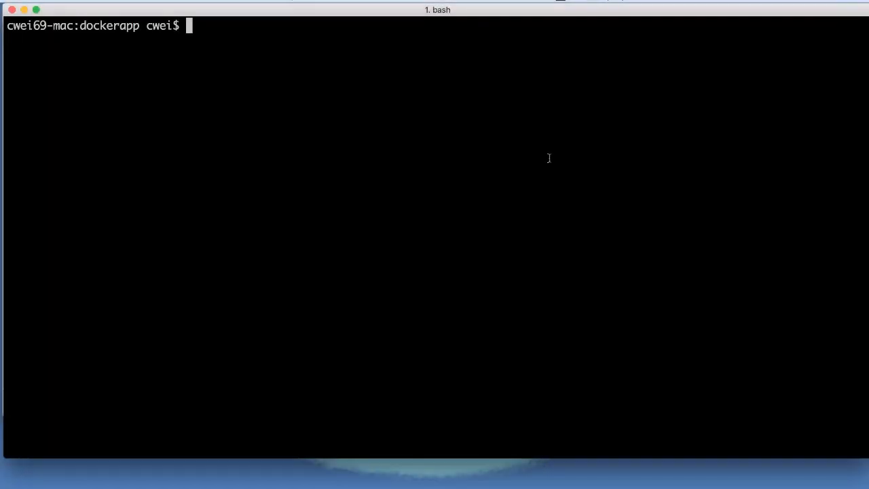
Open the dockerapp folder in Sublime Text and open config.yml from its .circleci folder
text(subl .)
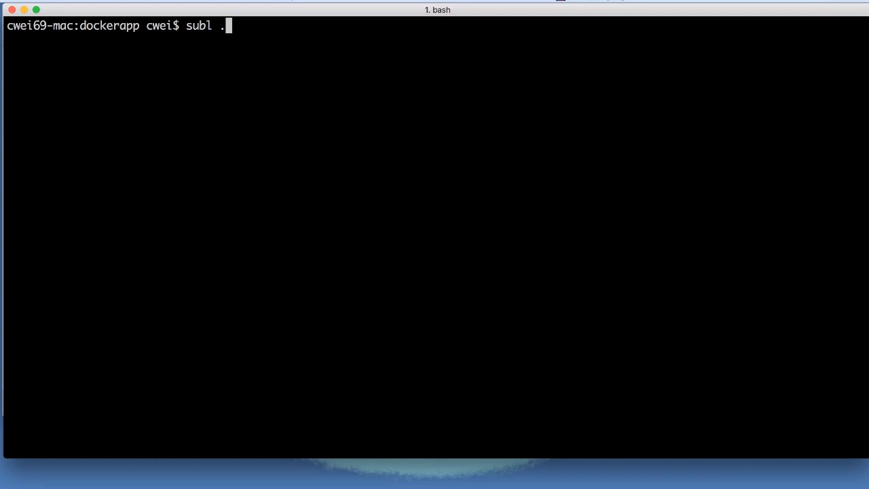
key(Return)
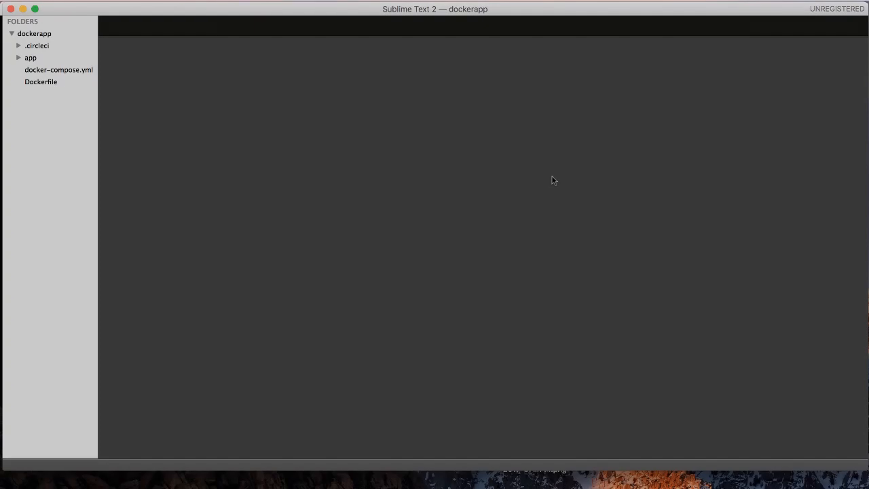
click(18, 45)
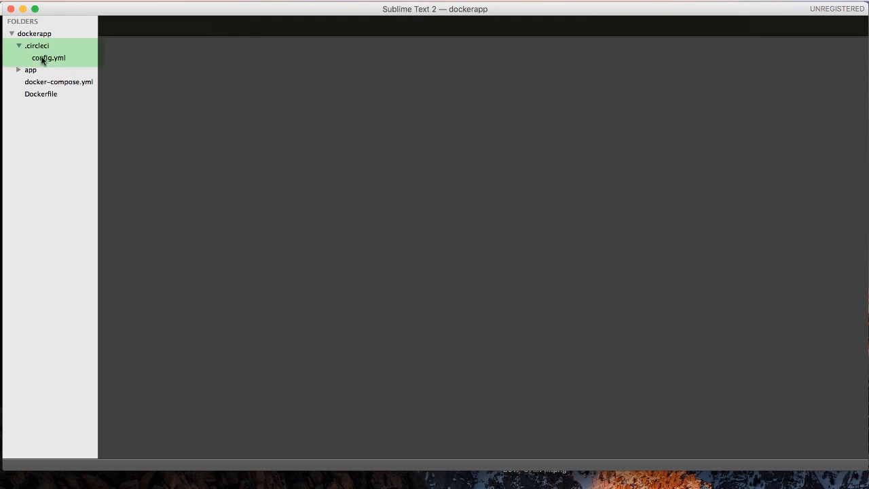
click(42, 59)
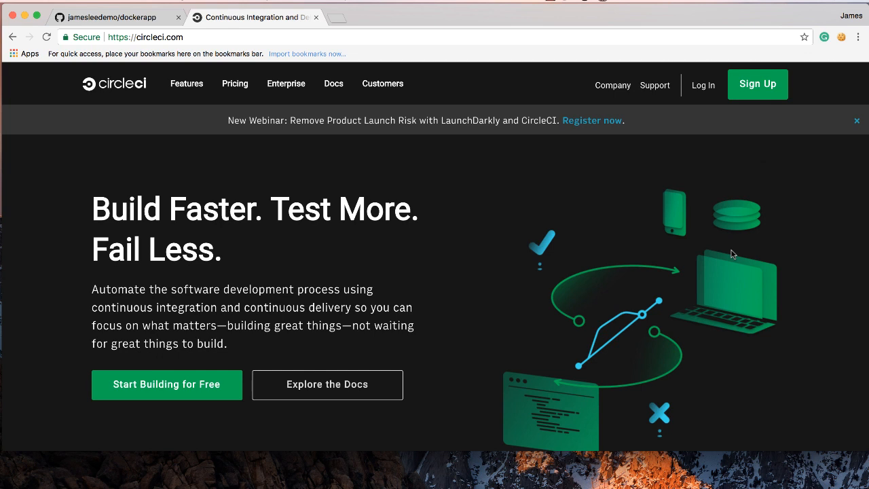
Log in to CircleCI in the browser with the GitHub account and open the setup of the dockerapp project
click(702, 90)
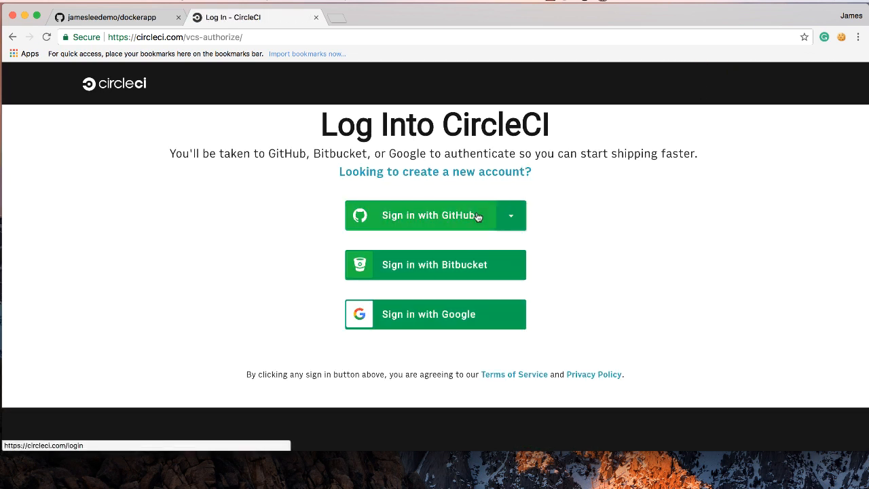
click(454, 216)
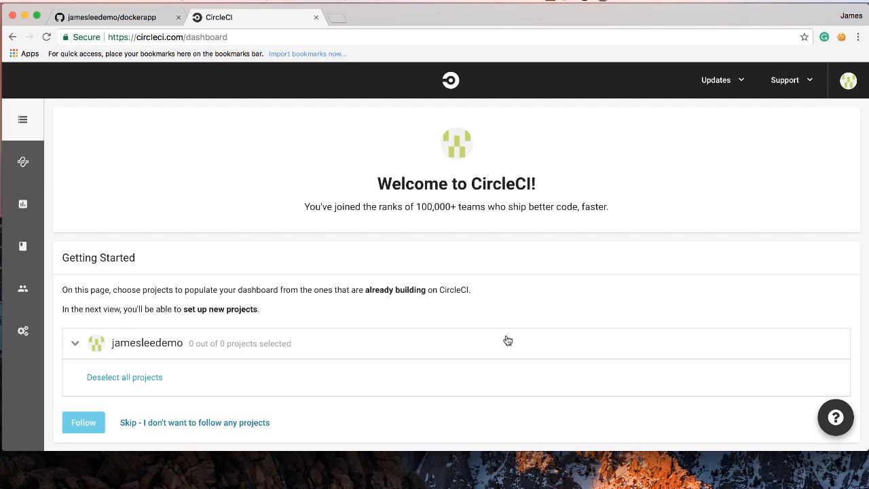
click(29, 248)
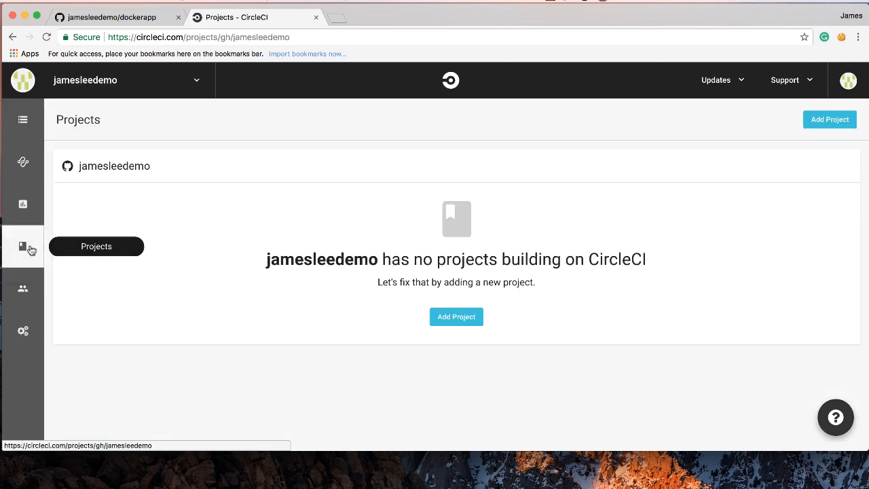
click(453, 316)
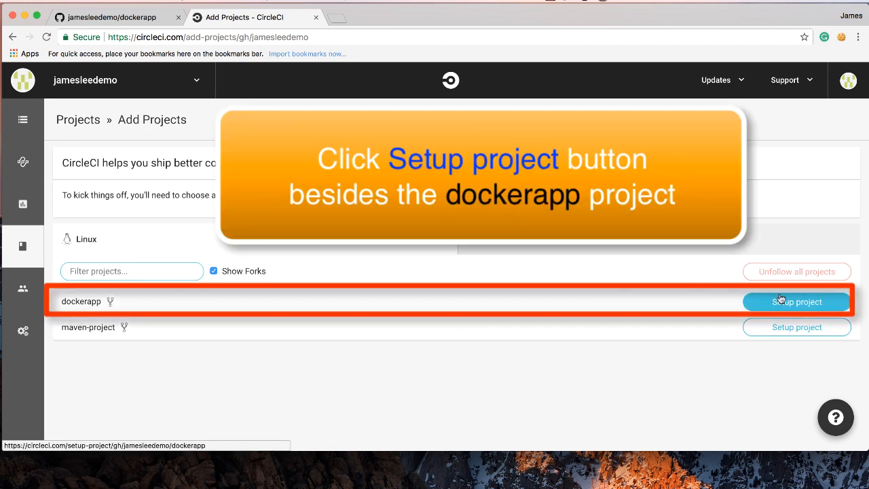
click(804, 305)
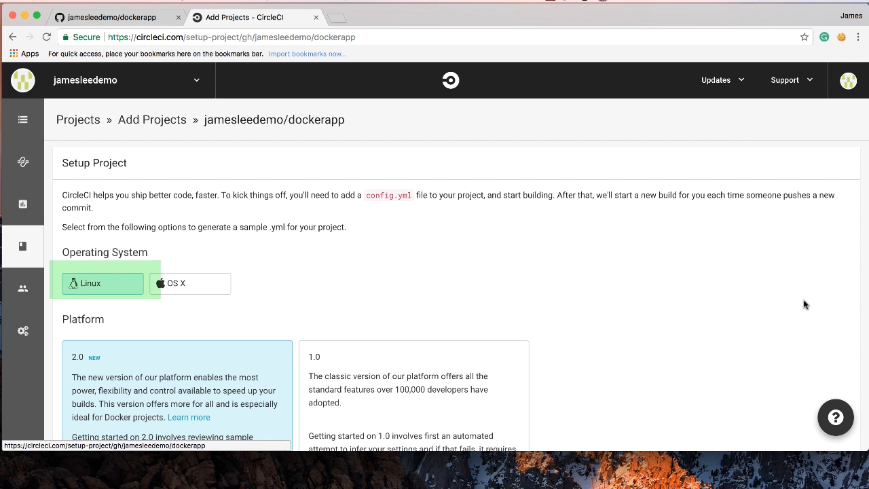
Start building the dockerapp project on CircleCI and look through the steps of the running build
scroll(803, 304, down, 4)
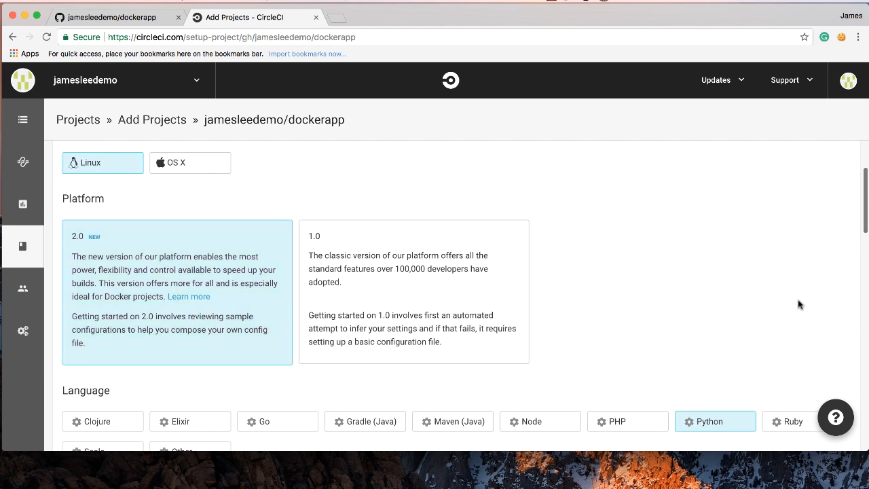
scroll(800, 304, down, 4)
scroll(801, 305, down, 7)
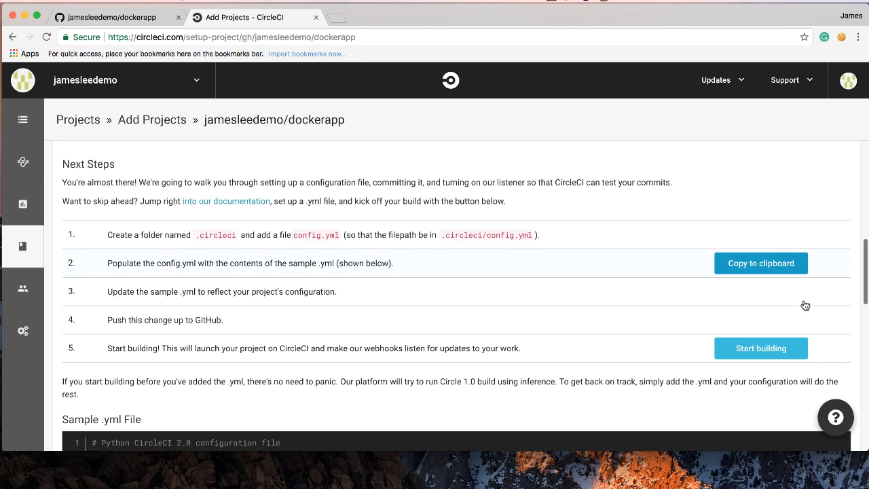
scroll(805, 305, down, 2)
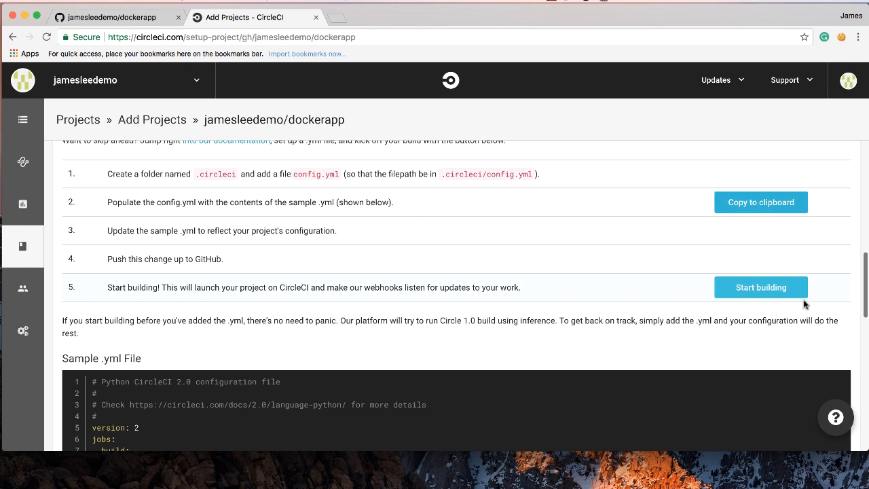
click(761, 287)
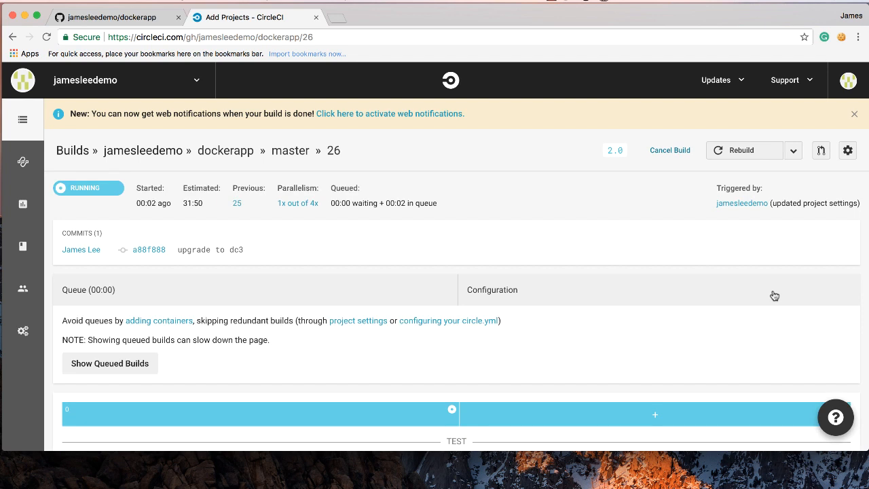
scroll(774, 296, down, 3)
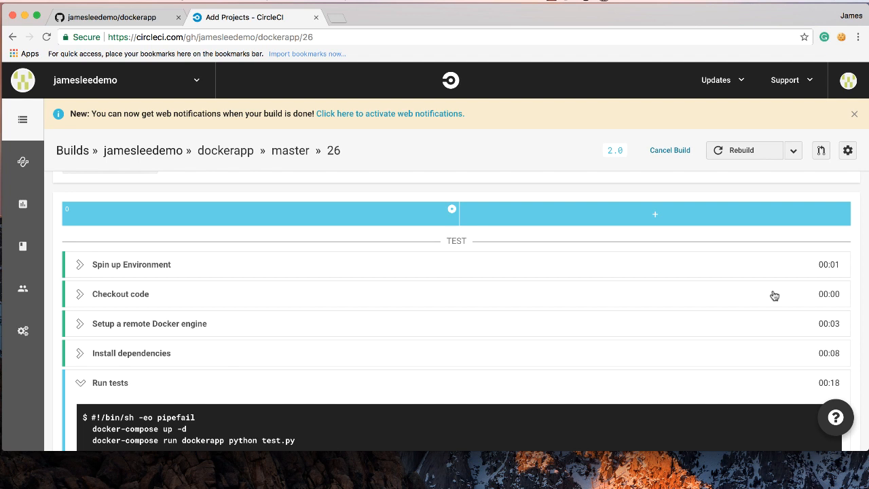
scroll(774, 295, up, 2)
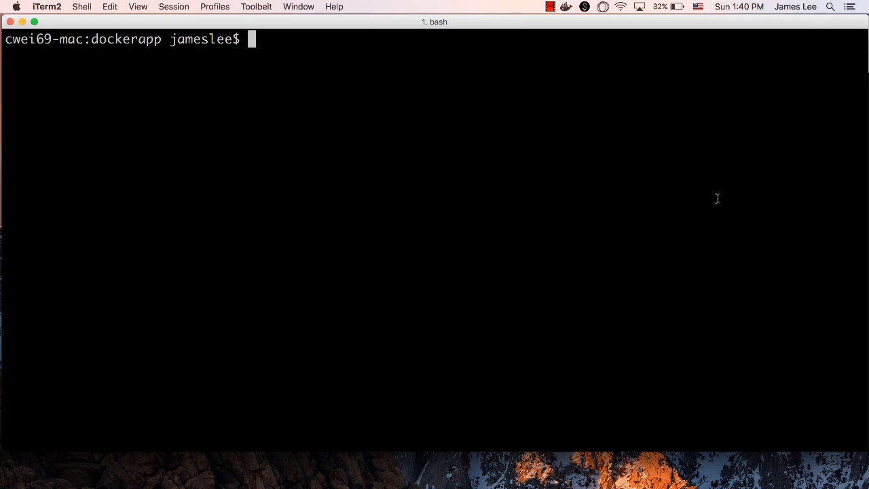
Check out v0.6 of the dockerapp repository with git in the terminal
text(git ch)
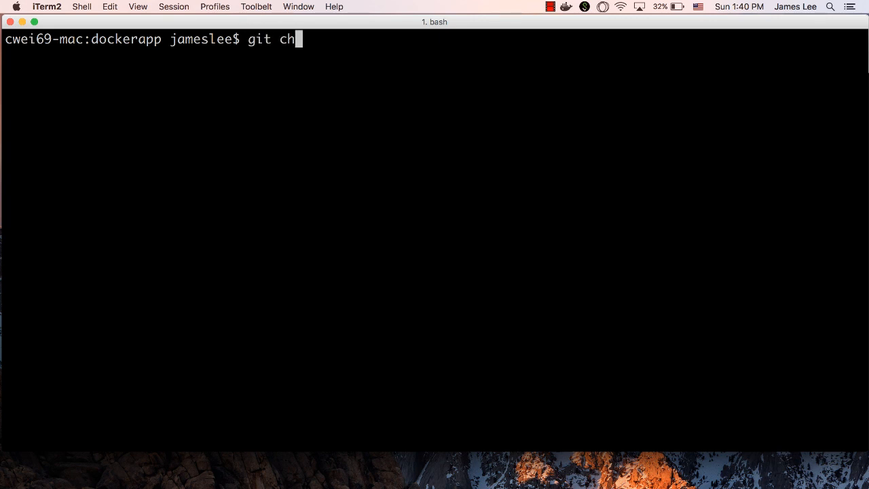
text(eckout v0.)
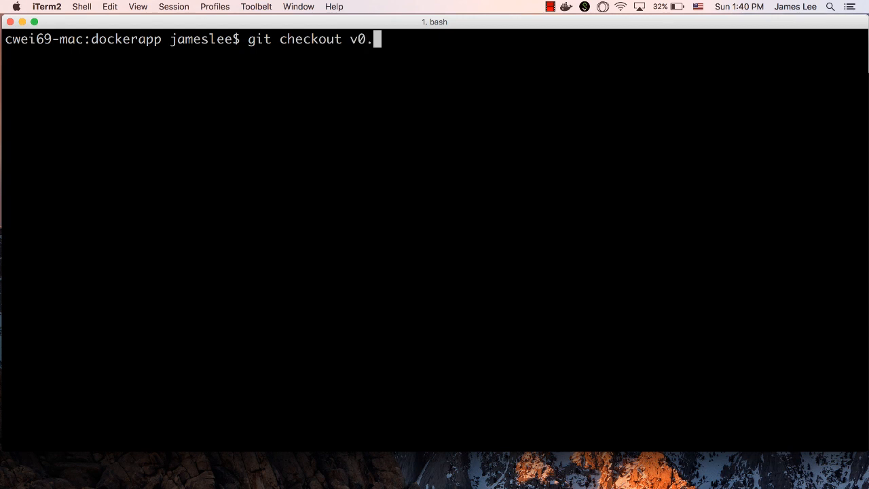
text(6)
key(Return)
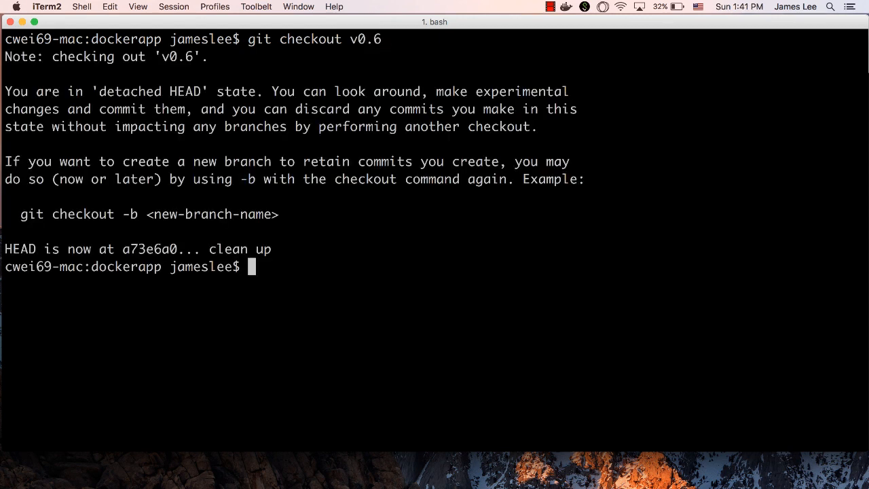
Create and switch to a new git branch named test-ci
text(git check)
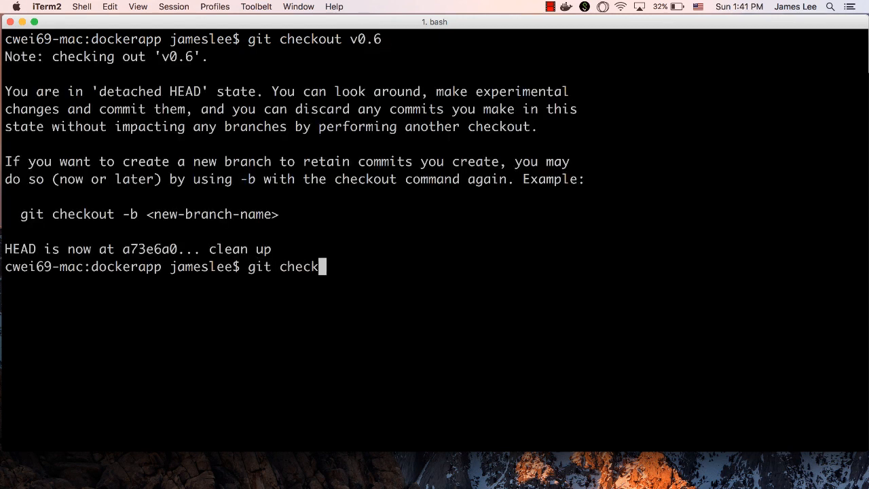
text(out -b )
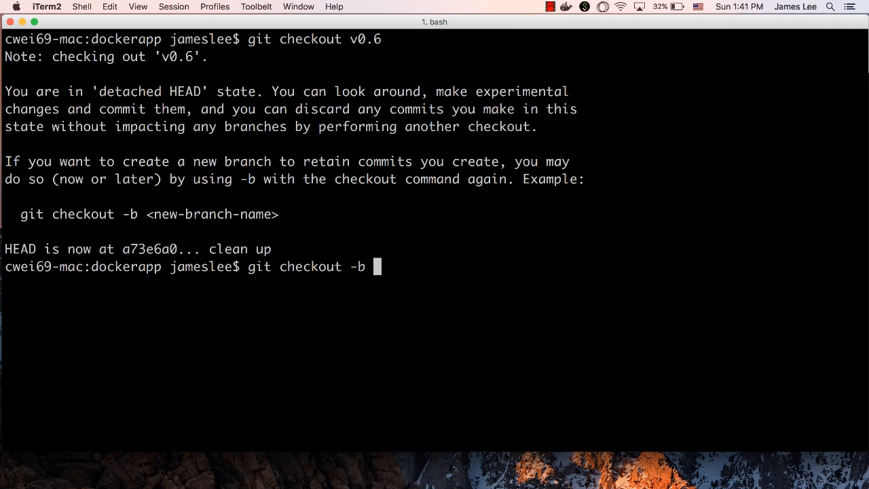
text(test-ci)
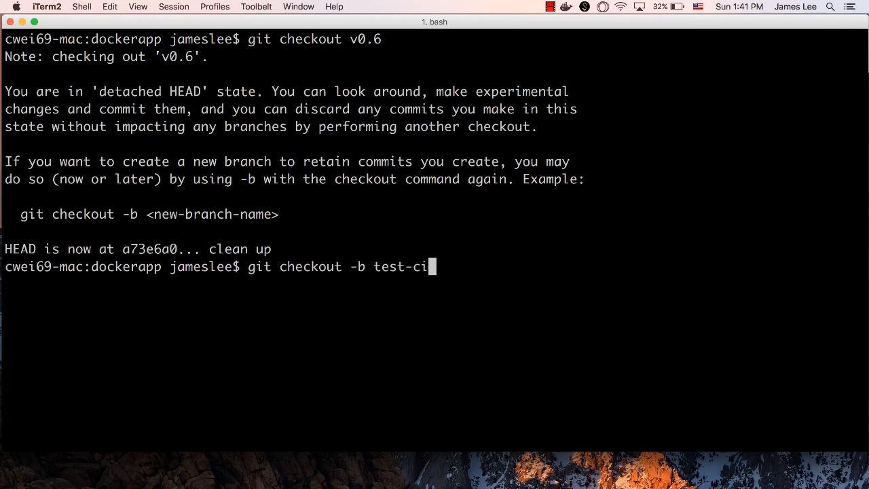
key(Return)
Create an empty file named dummy.txt and stage it with git
text(touch dum)
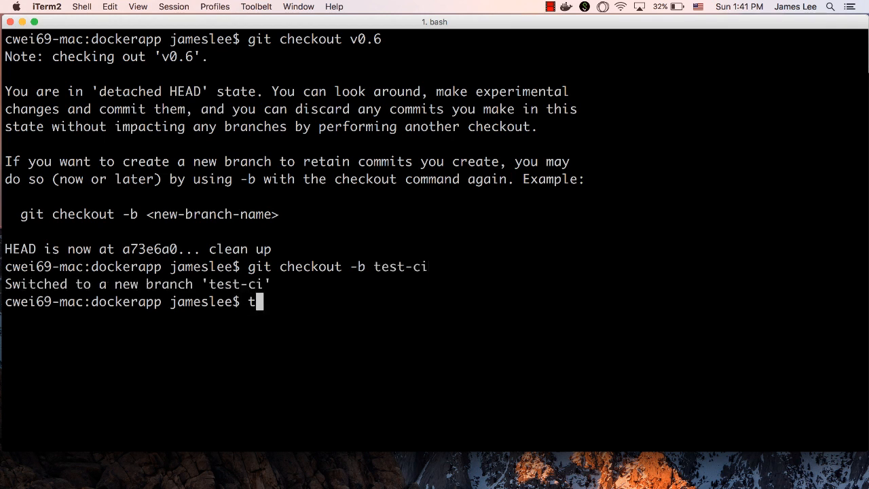
text(my.txt)
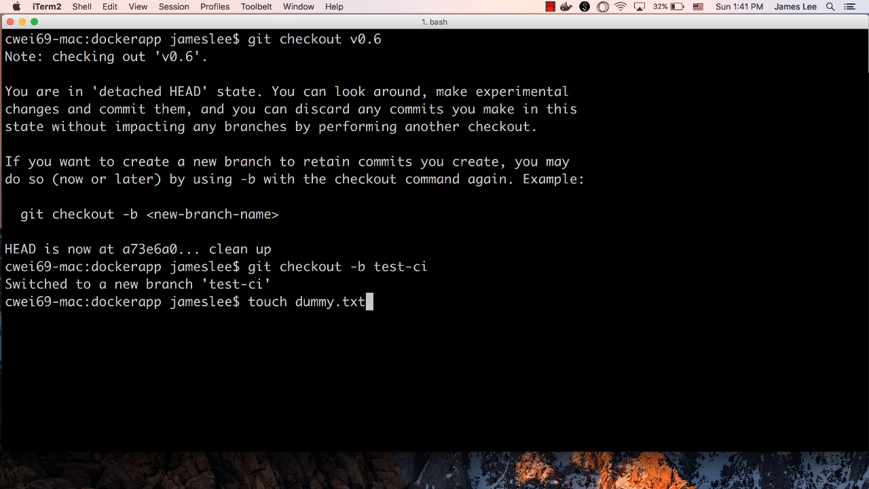
key(Return)
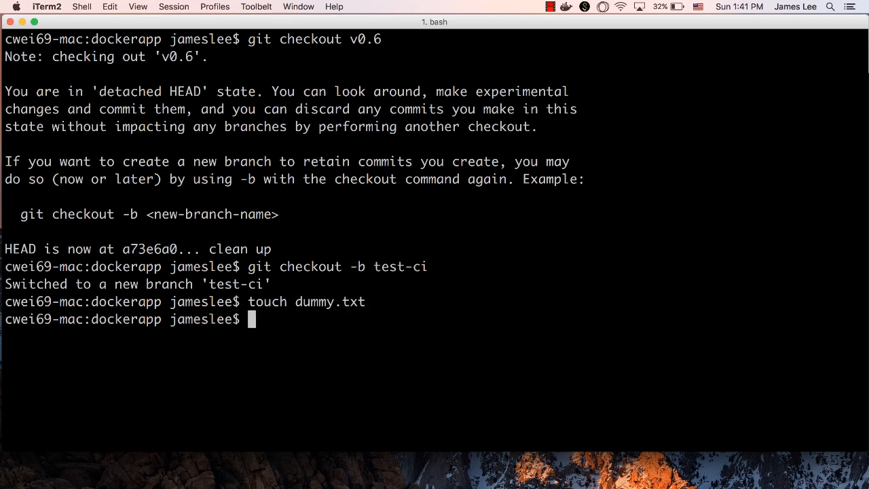
text(git add dummy.txt)
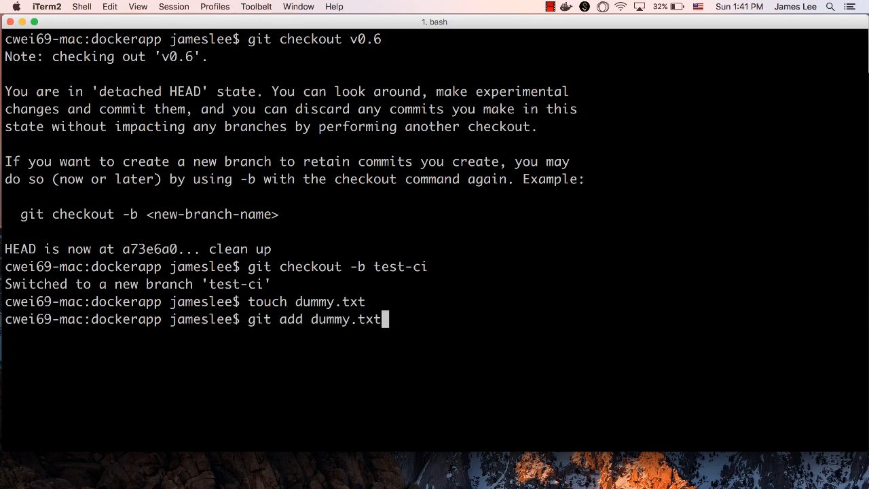
key(Return)
Commit the staged dummy.txt file with the message "add dummy file to test circle build"
text(git commit -m "add dumm")
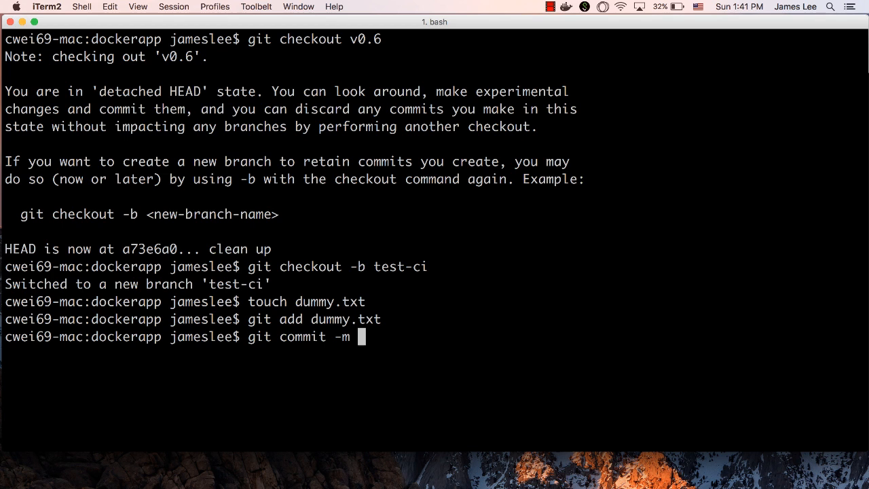
key(Left)
text(add dumm)
text(y file to )
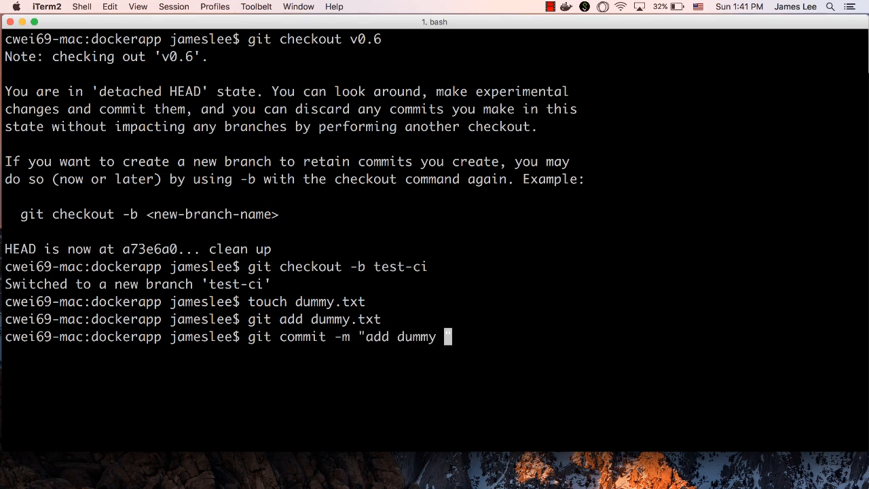
text(test c)
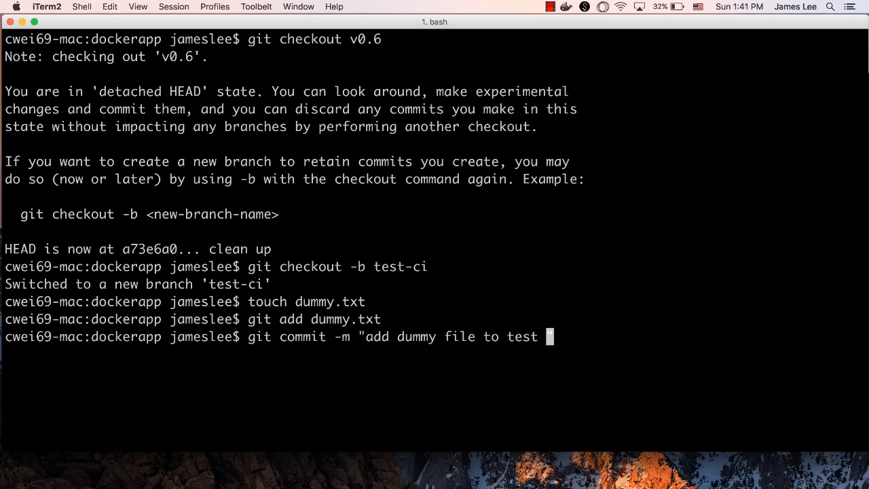
text(ircle build)
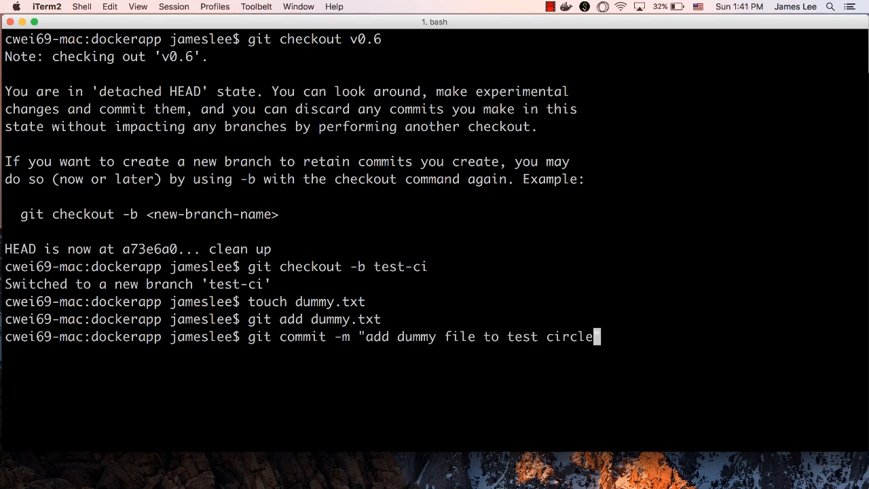
key(Return)
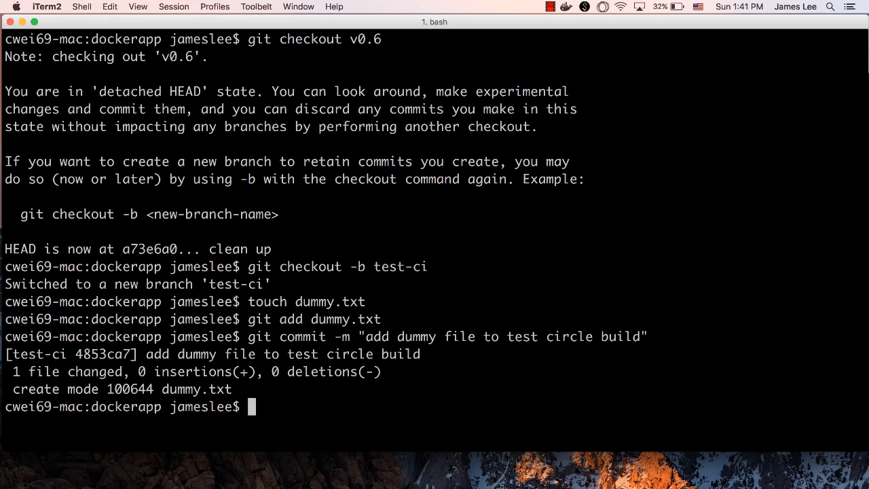
Push the test-ci branch to origin with git, setting the remote branch as its upstream
text(git push)
key(Return)
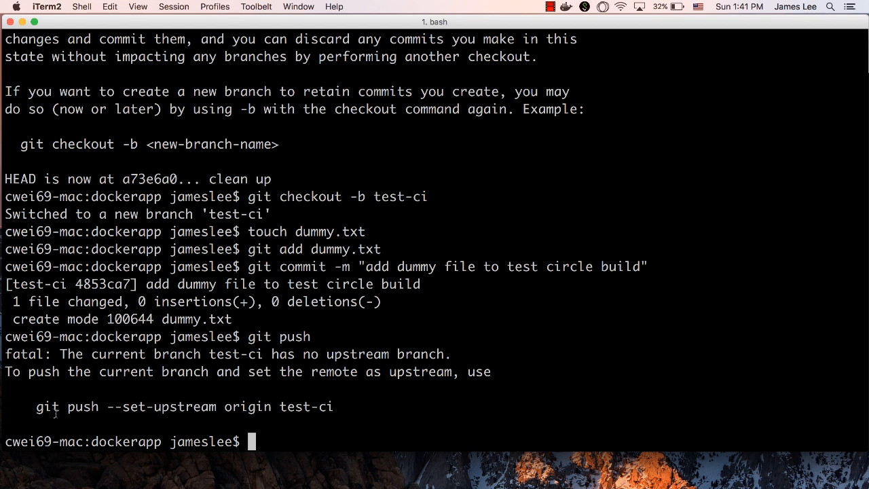
drag(35, 406, 333, 403)
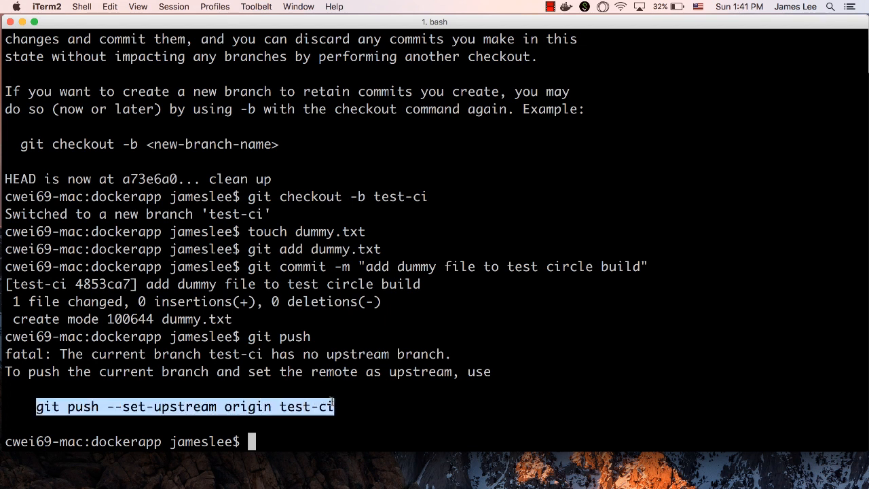
text(git push --set-upstream origin test-ci)
key(Return)
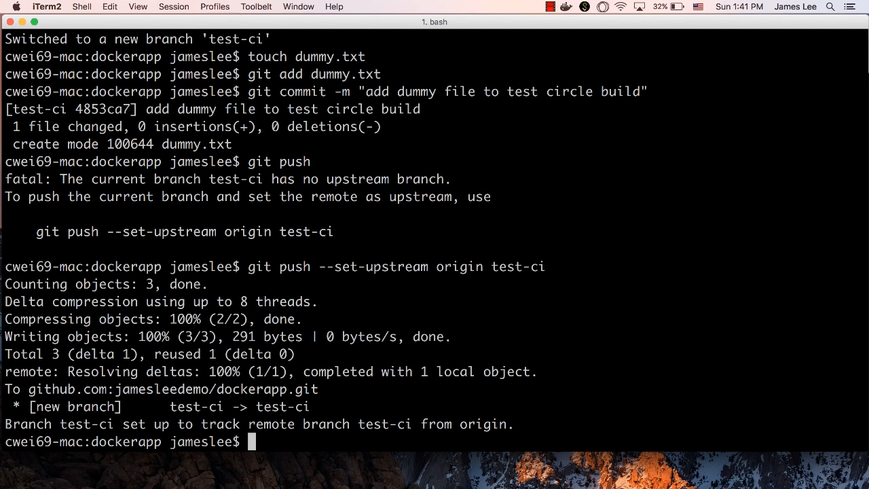
Switch to Chrome and open the test-ci #27 build from the dockerapp project's build list on CircleCI
key(super+Tab)
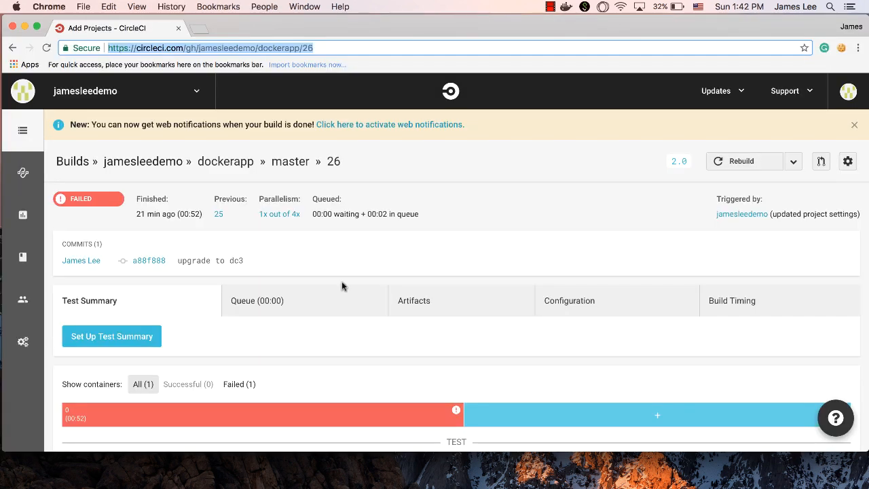
click(246, 165)
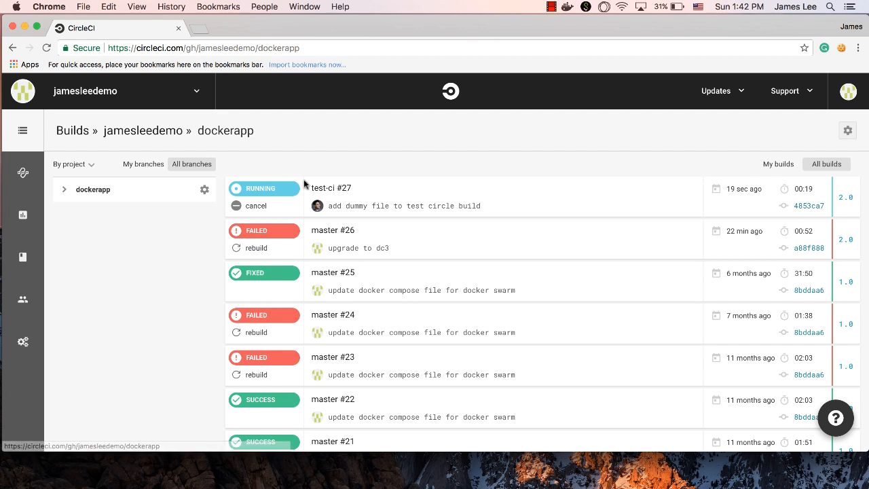
click(320, 189)
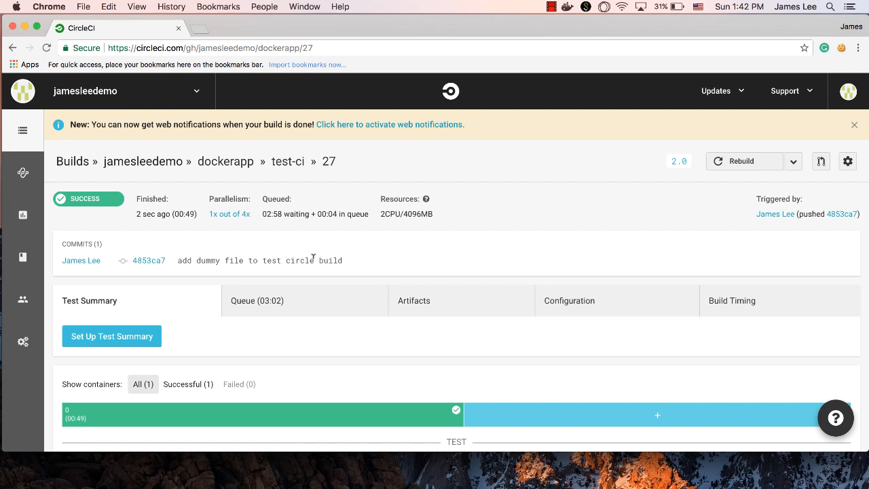
Expand the build's Spin up Environment and Checkout code steps and examine their output
scroll(313, 258, down, 5)
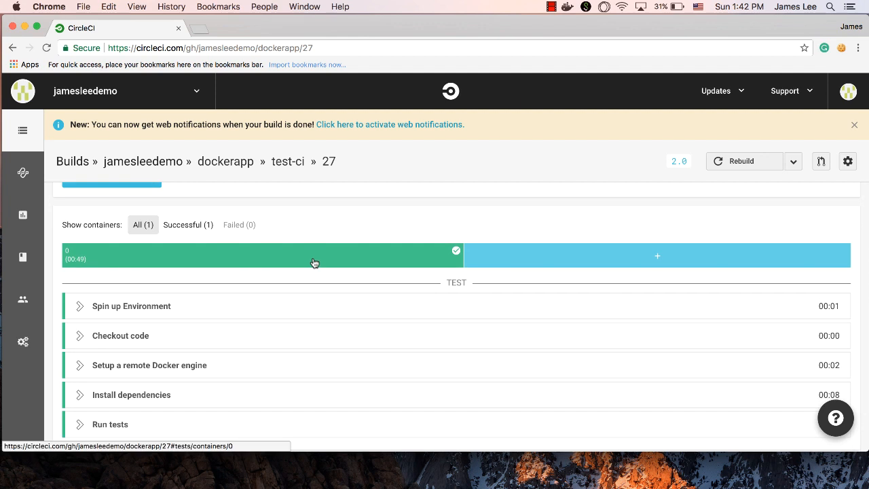
click(305, 305)
scroll(305, 304, down, 1)
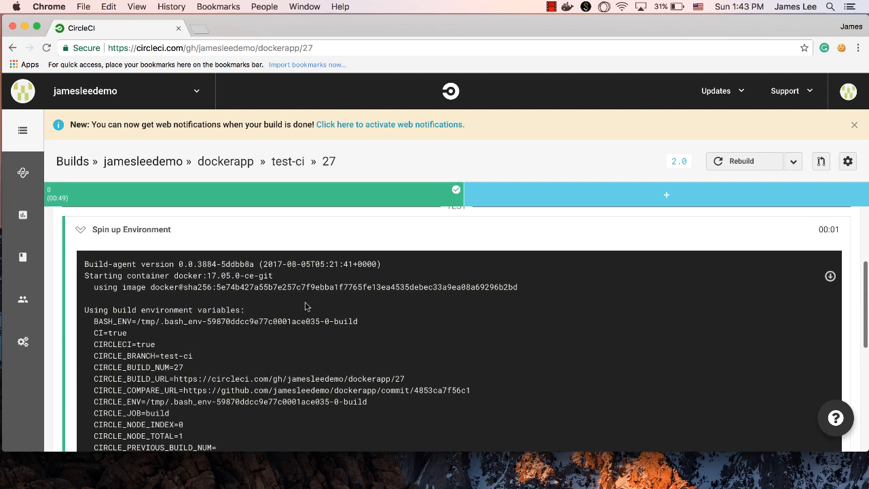
scroll(305, 306, down, 6)
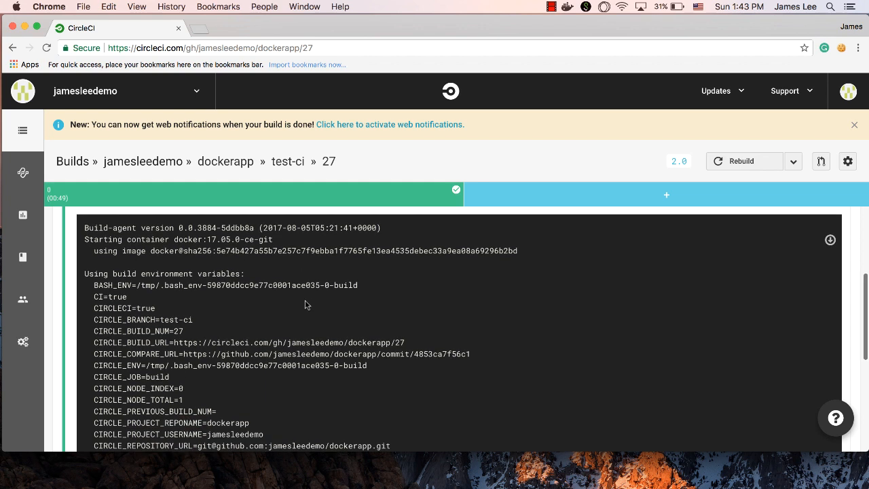
scroll(304, 299, down, 1)
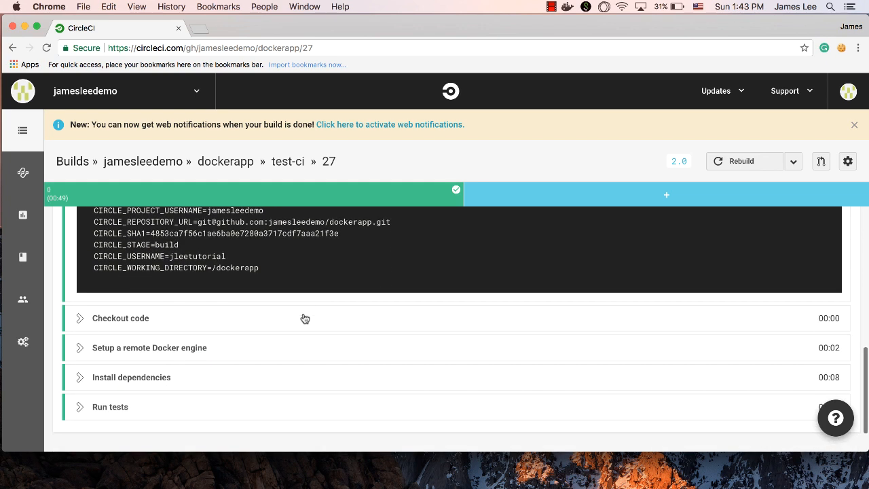
click(303, 316)
scroll(304, 317, up, 10)
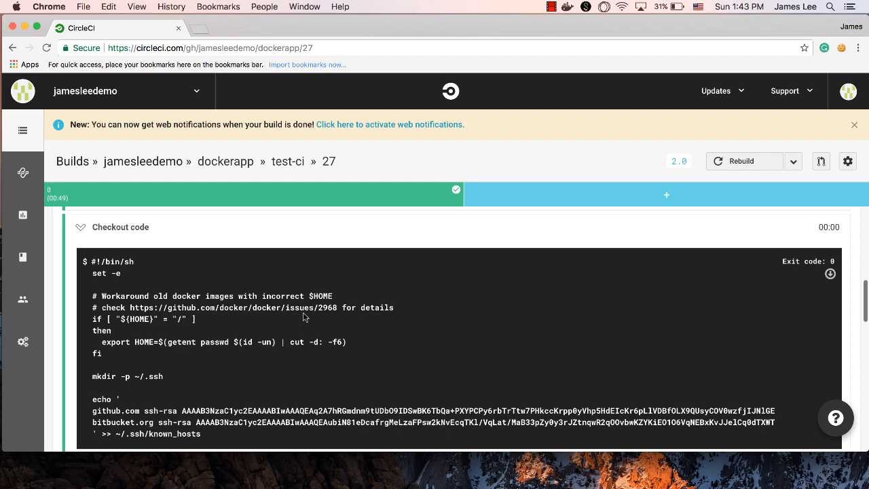
Expand the Setup a remote Docker engine step and examine its log
scroll(305, 317, down, 15)
click(300, 304)
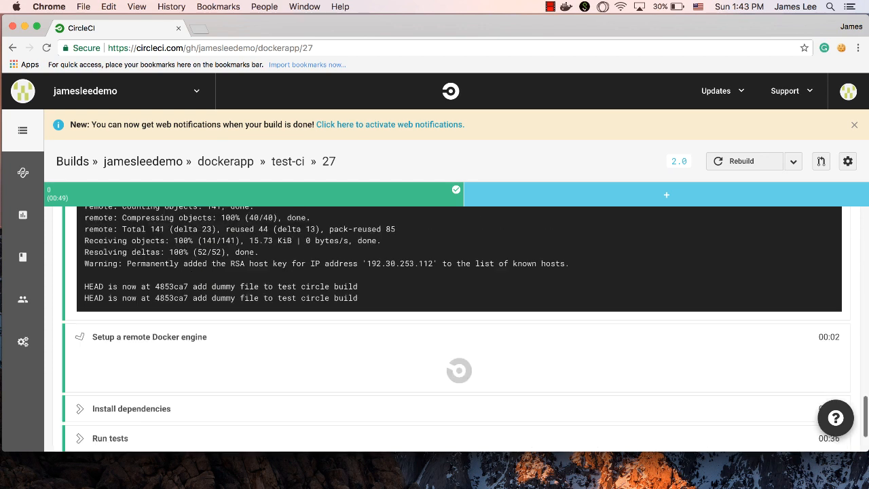
scroll(296, 300, down, 2)
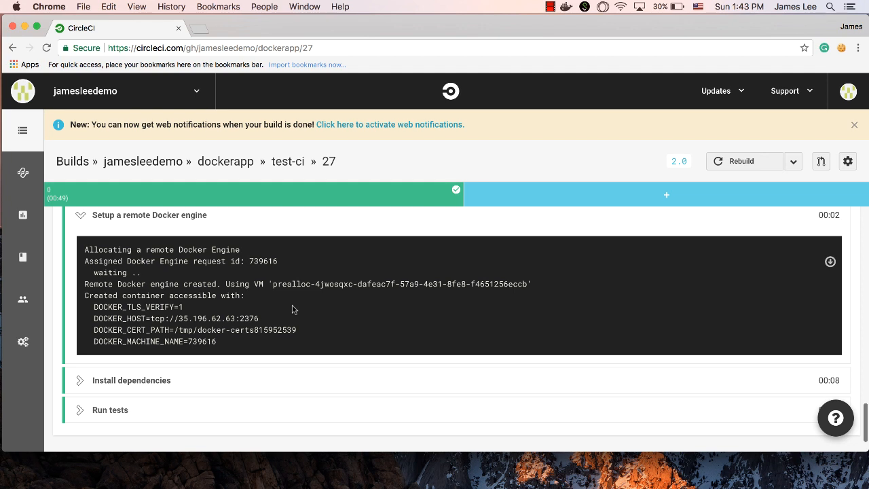
scroll(293, 309, down, 1)
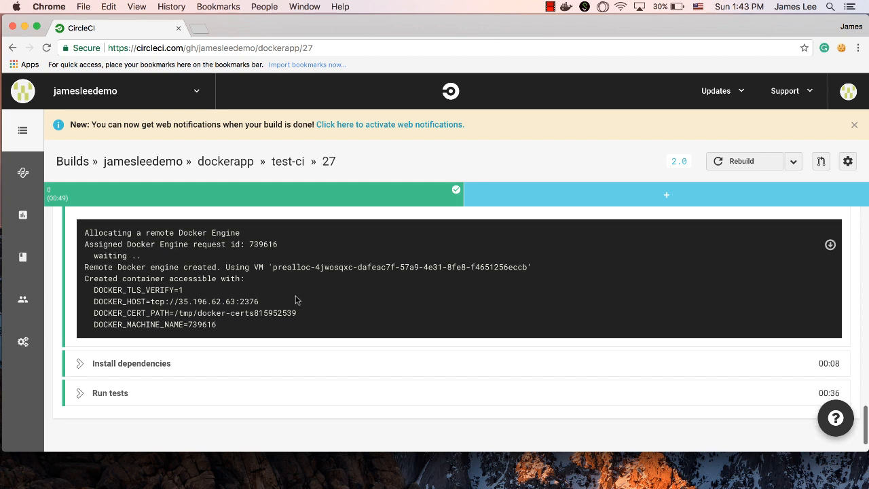
Read through the Install dependencies log and expand the Run tests output
click(277, 360)
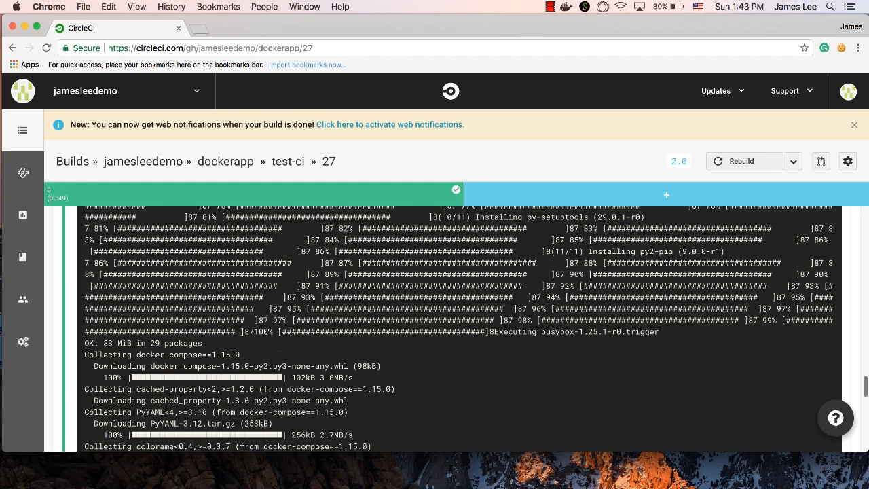
scroll(279, 359, down, 5)
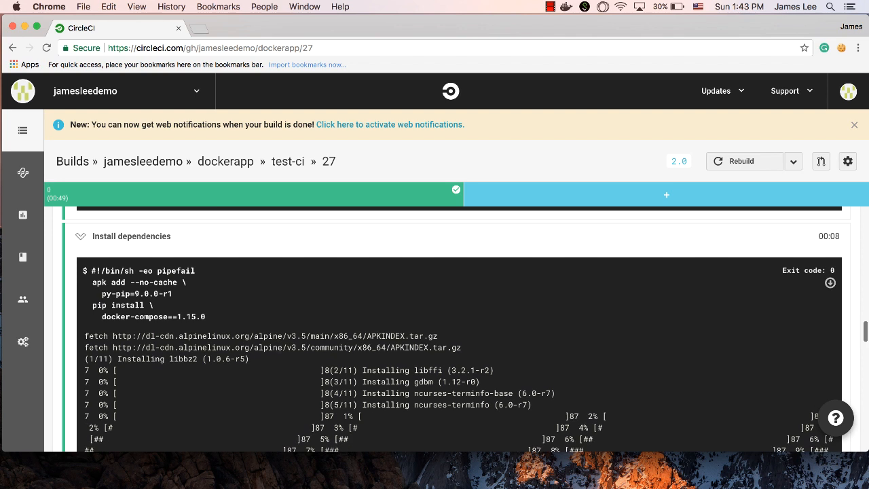
scroll(278, 360, down, 15)
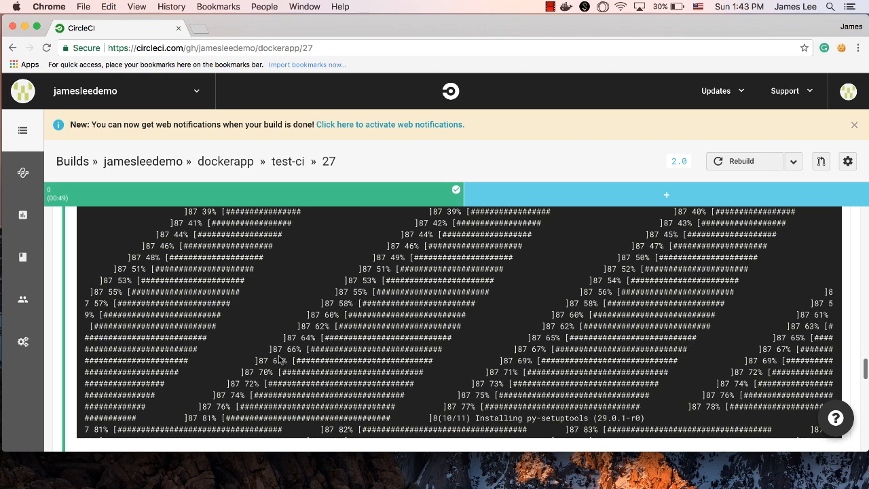
scroll(279, 360, down, 10)
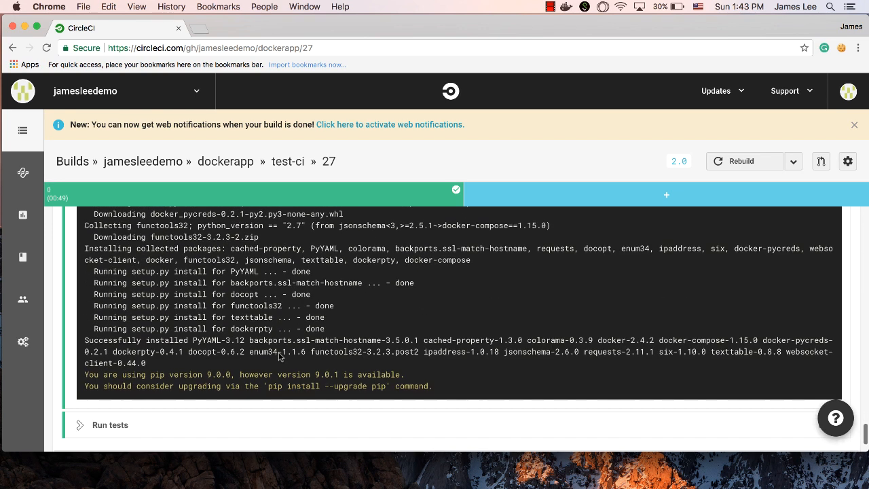
click(274, 353)
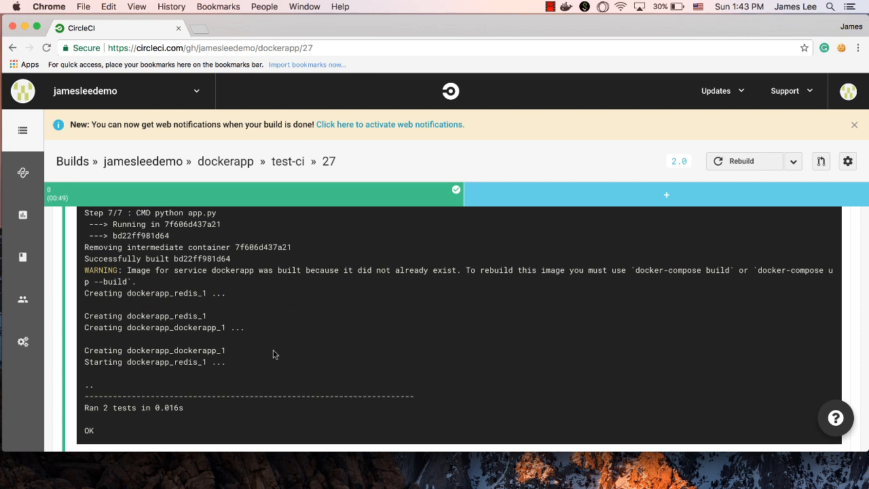